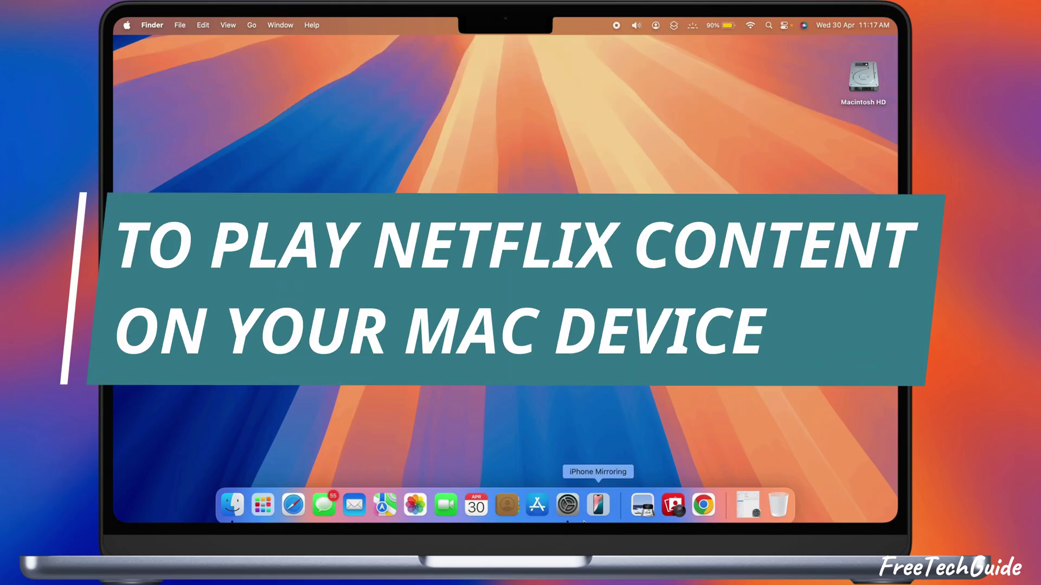
- Check for system updates and look for a Netflix app in the App Store
left_click(574, 517)
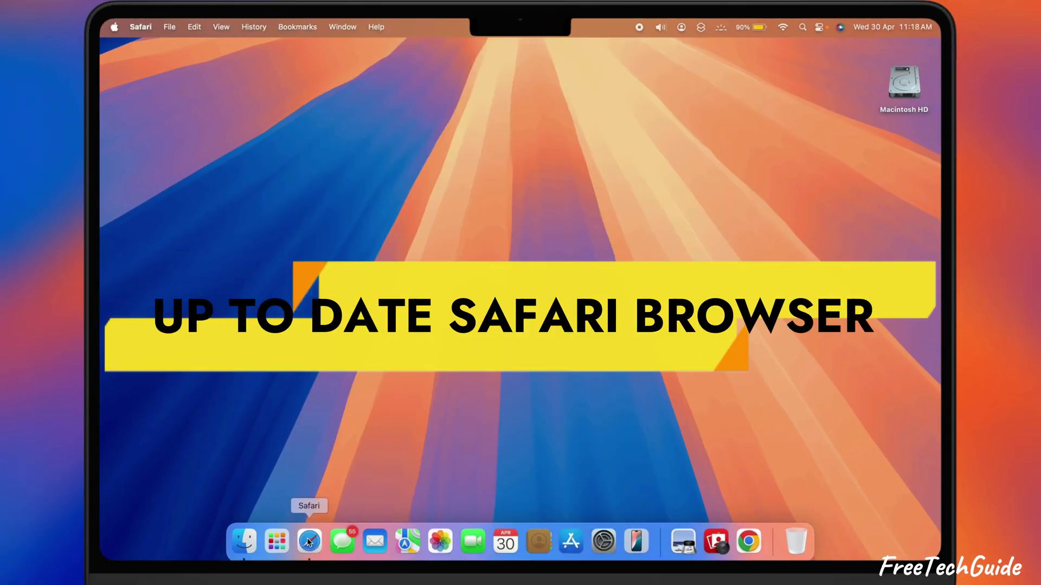
left_click(309, 542)
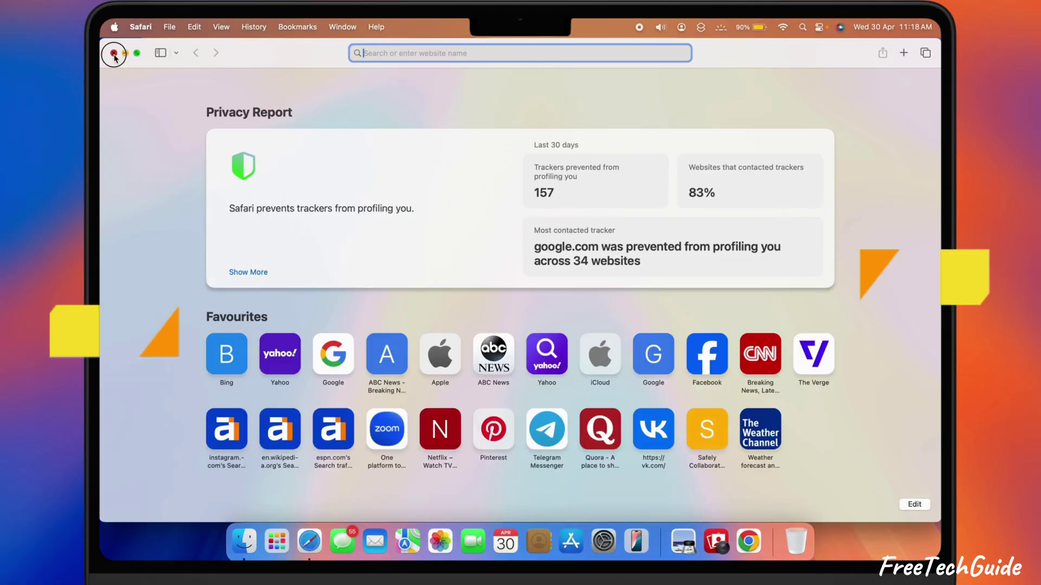
left_click(114, 54)
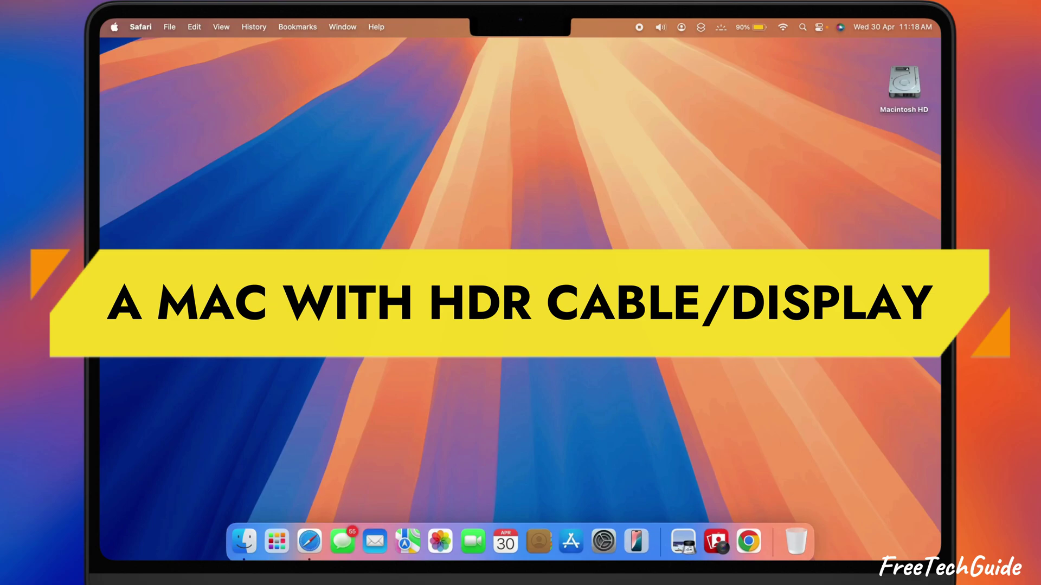
left_click(570, 541)
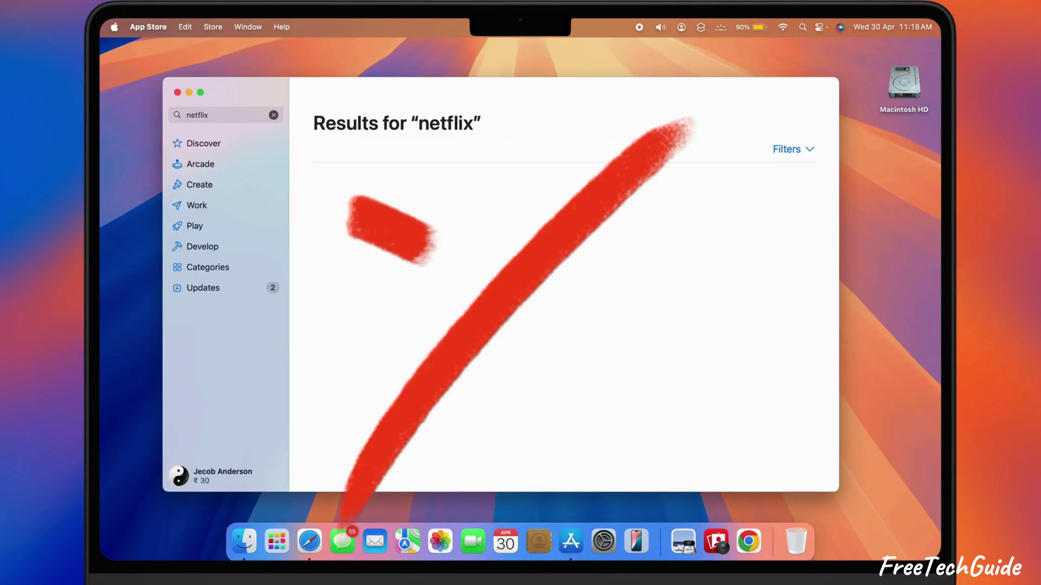
scroll(592, 271, "down", 10)
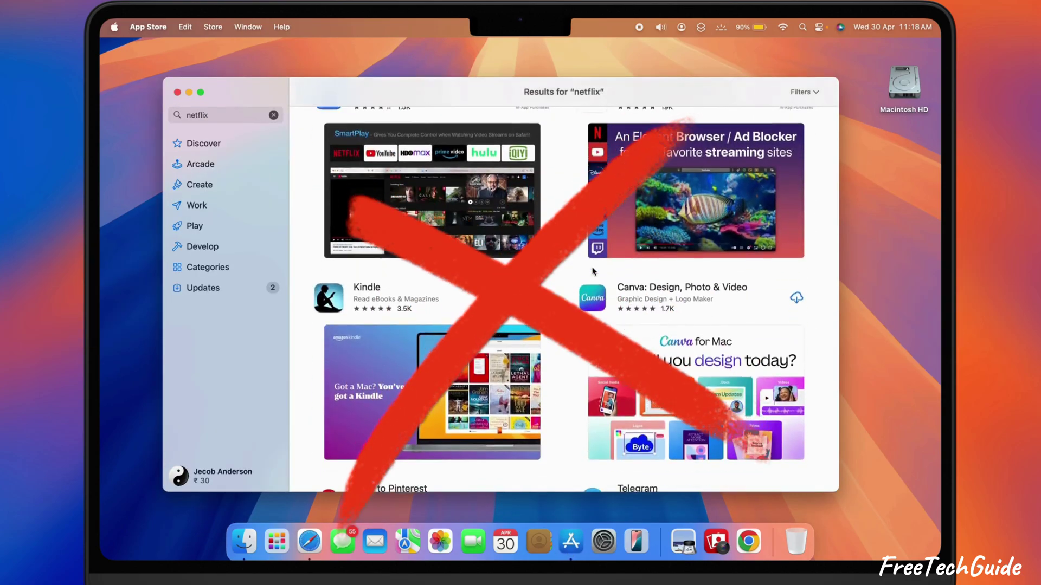
scroll(593, 271, "down", 10)
scroll(593, 270, "down", 10)
scroll(593, 271, "down", 10)
scroll(592, 271, "down", 10)
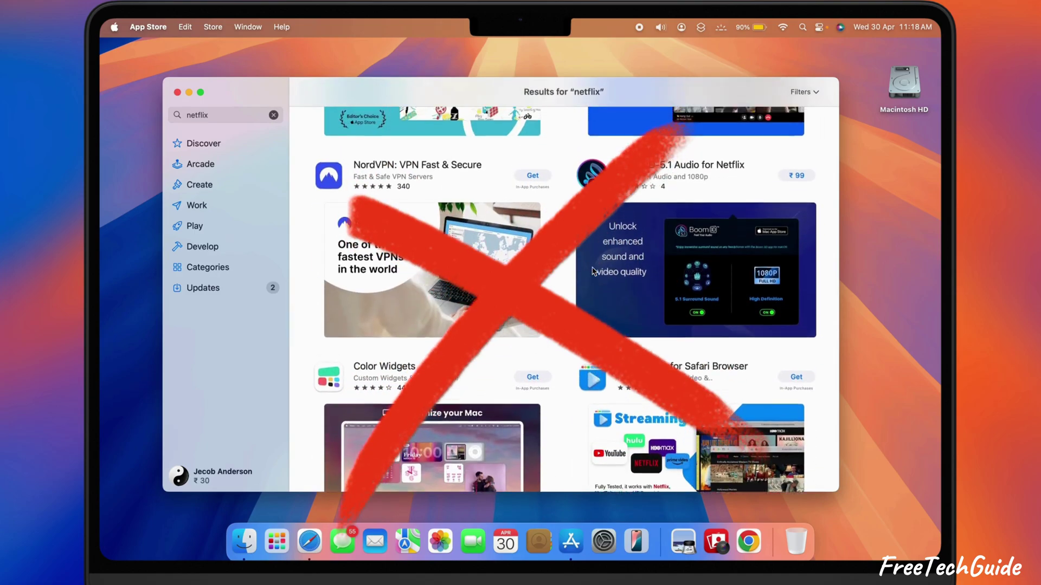
scroll(592, 271, "down", 10)
scroll(593, 271, "down", 10)
scroll(593, 271, "down", 10)
scroll(593, 271, "up", 15)
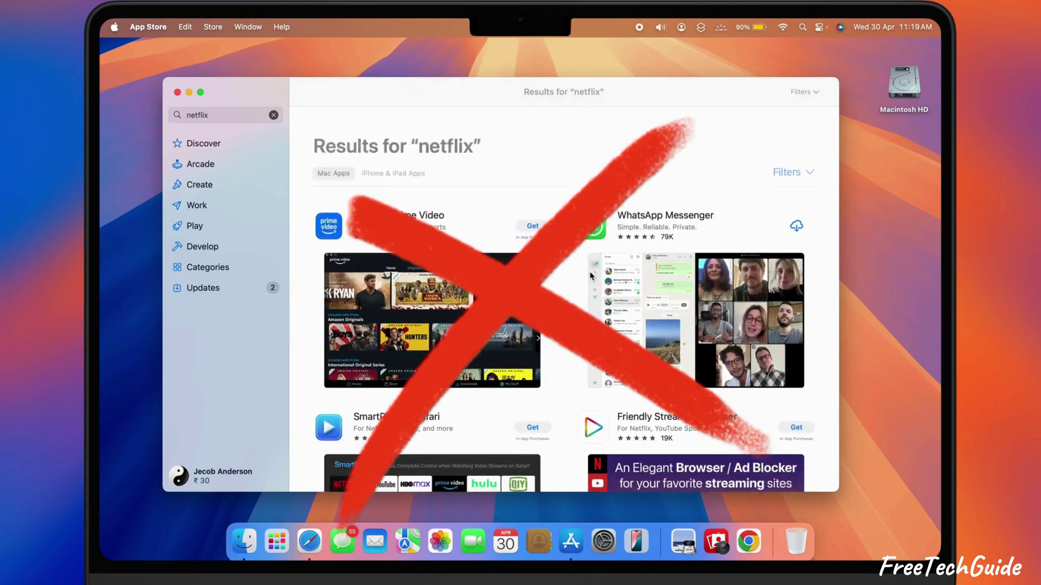
left_click(179, 93)
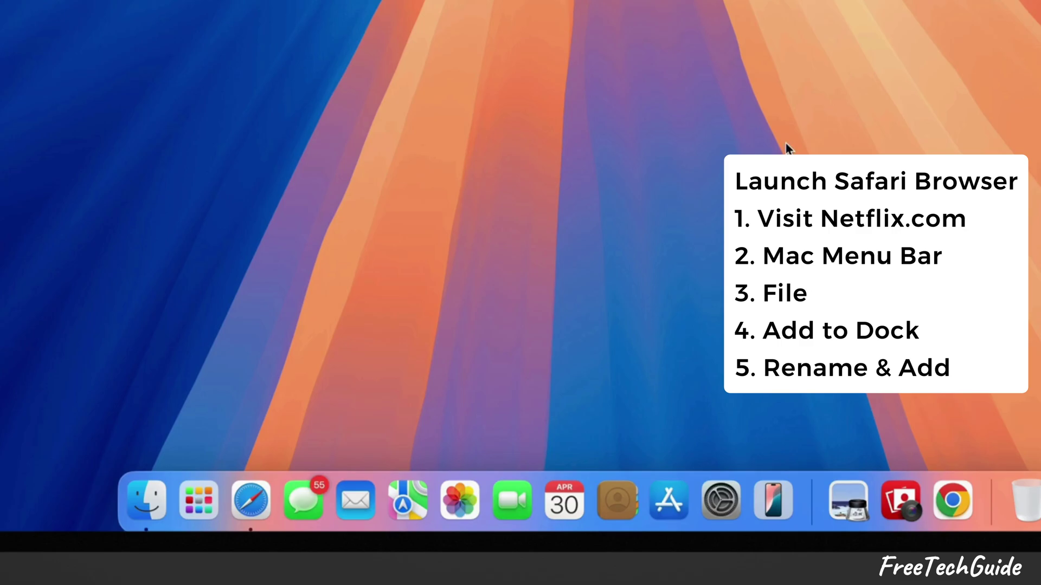
- Load netflix.com in Safari, add it to the Dock, and launch the new Netflix web app
left_click(251, 500)
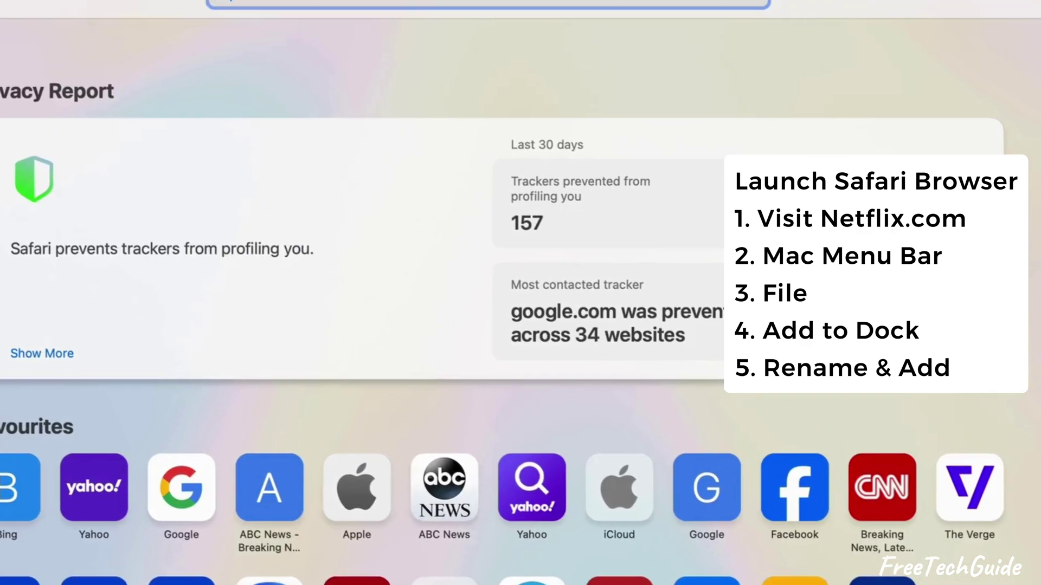
type("netflix.com")
key("Return")
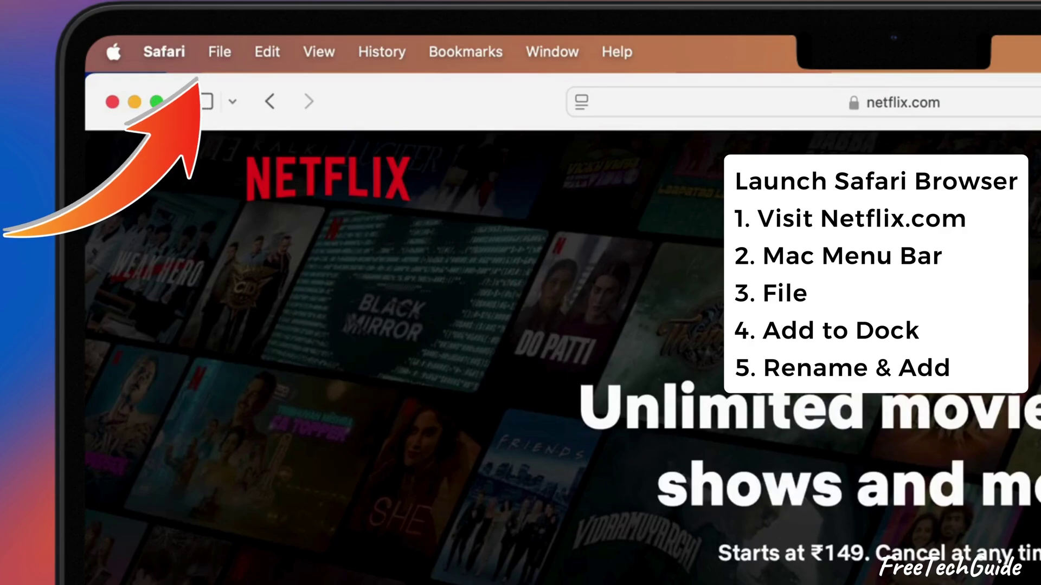
left_click(212, 59)
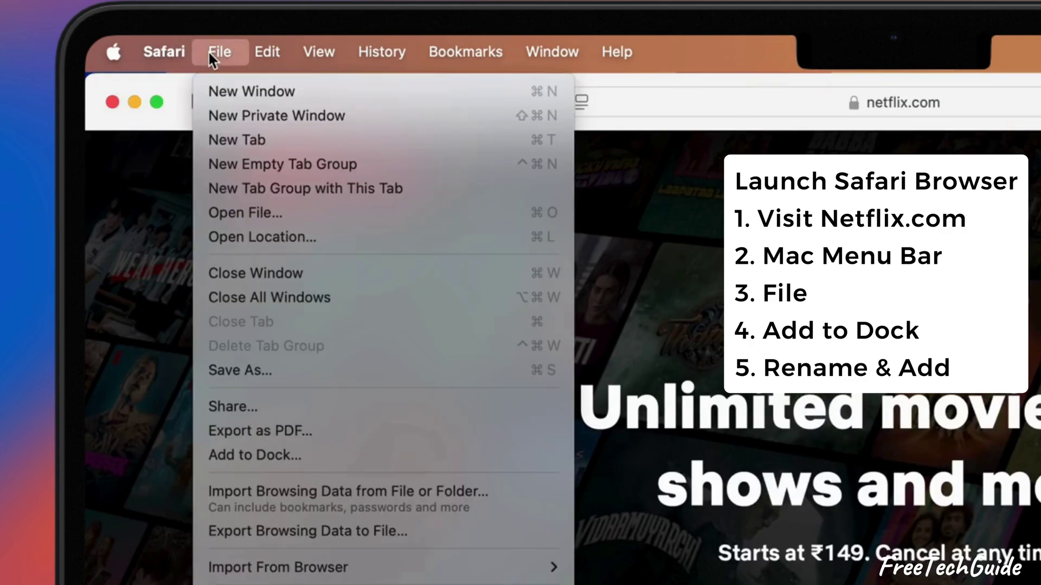
left_click(260, 454)
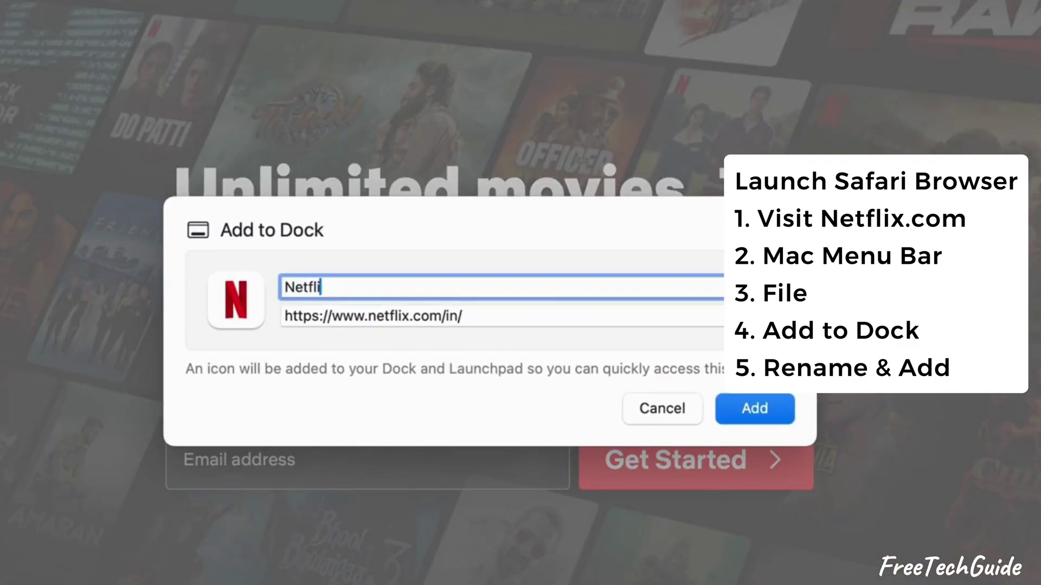
left_click(774, 416)
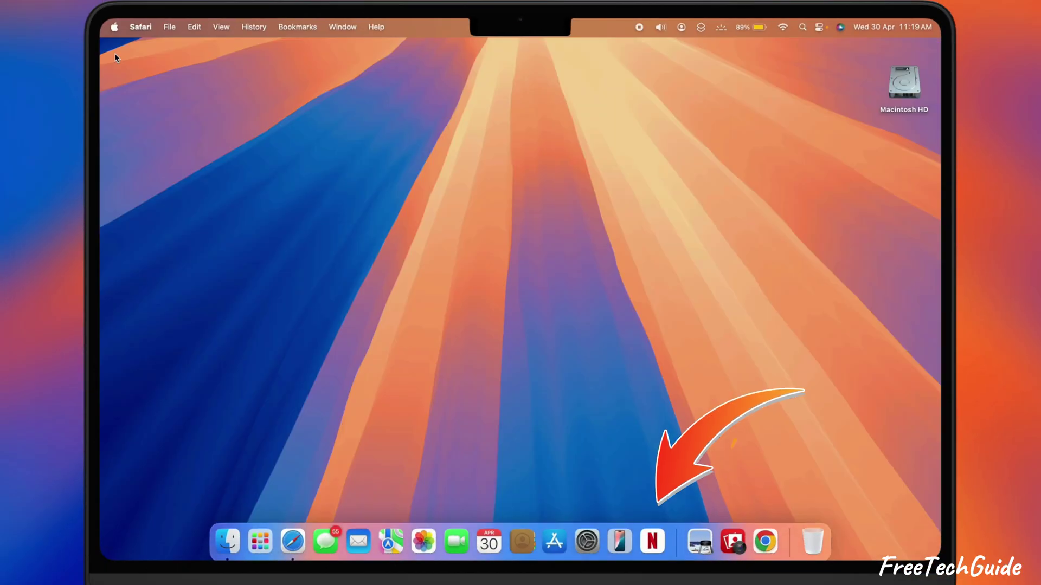
left_click(652, 541)
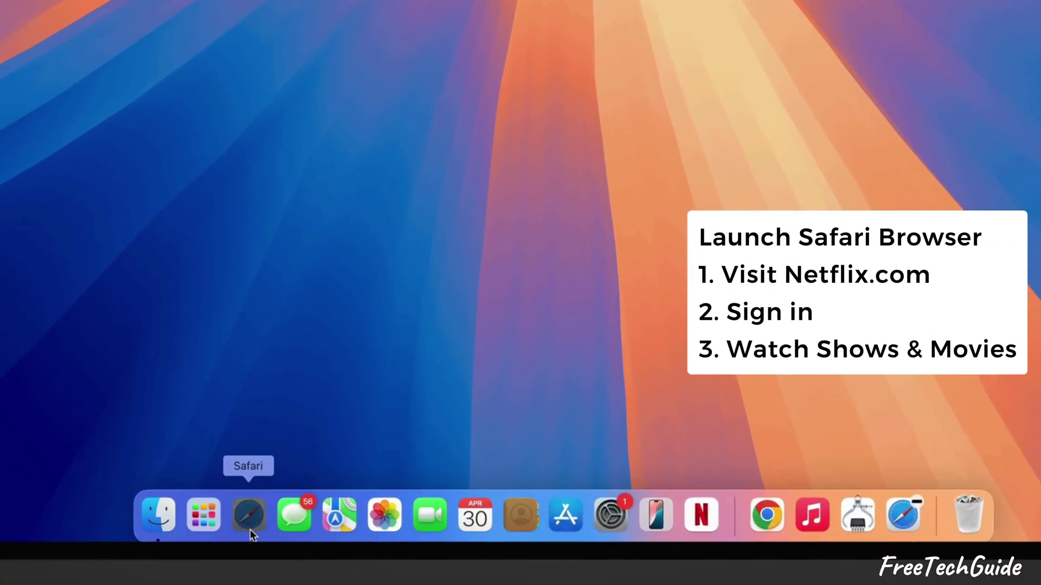
left_click(250, 530)
type("netflix")
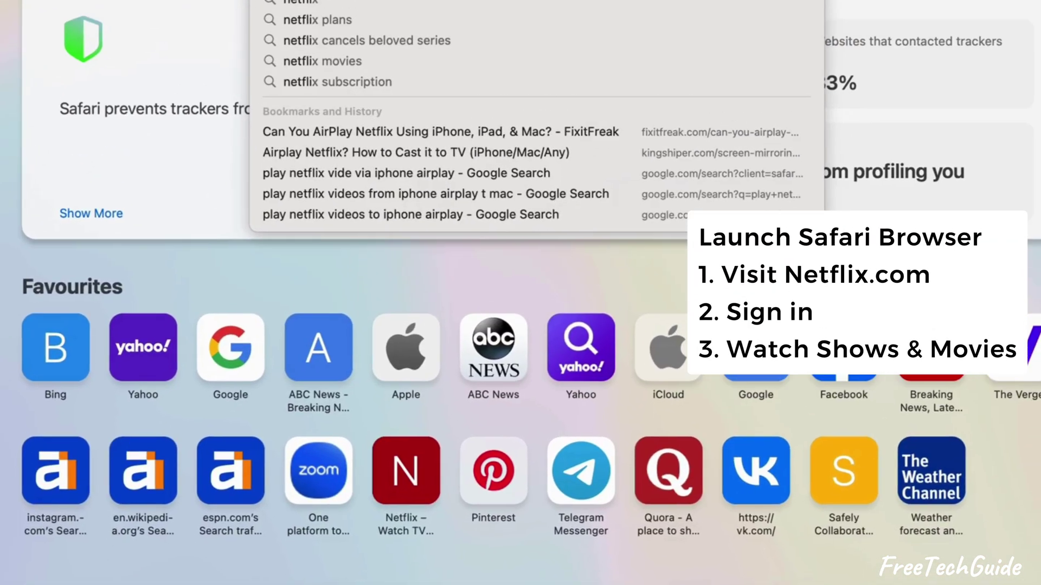
key("Return")
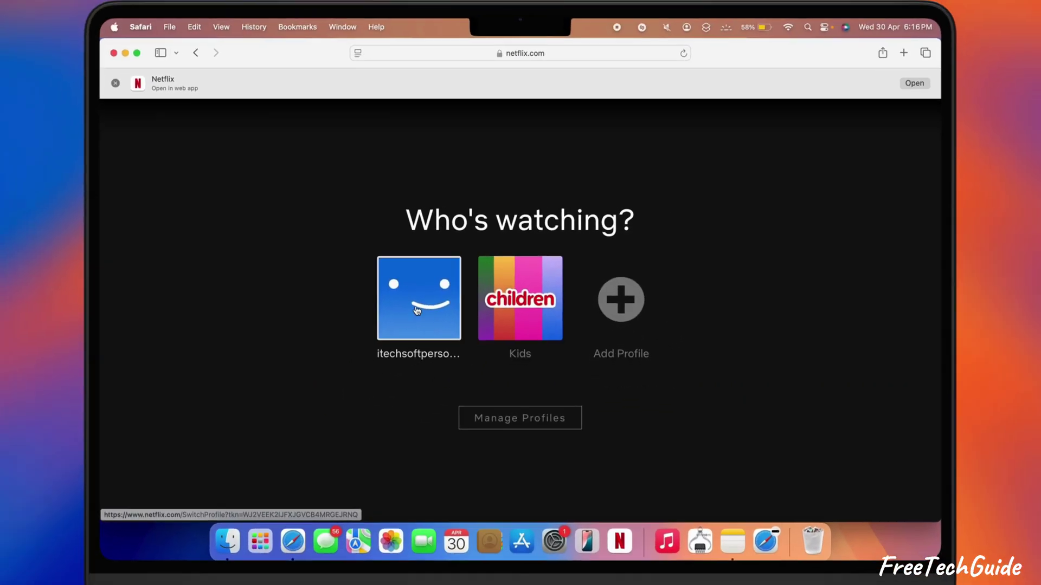
left_click(418, 297)
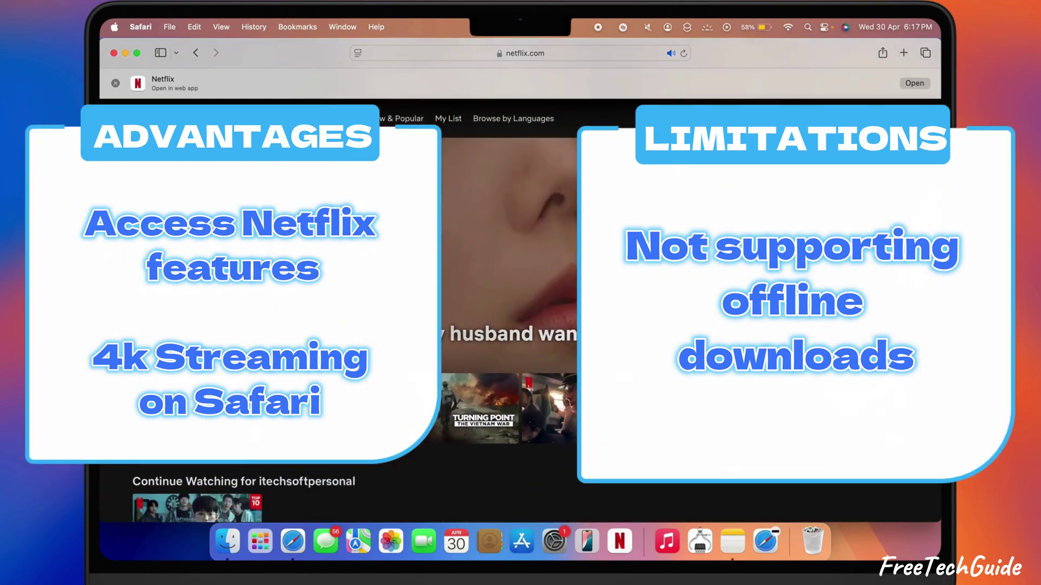
scroll(521, 325, "down", 3)
scroll(520, 325, "down", 5)
scroll(520, 325, "down", 2)
scroll(520, 325, "up", 8)
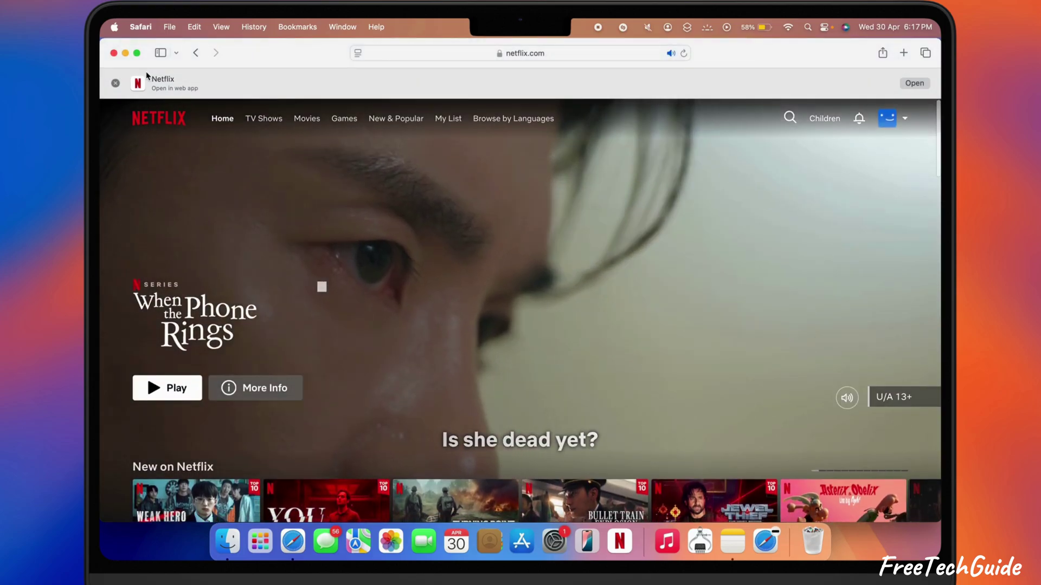
- Hide the Netflix app, launch Chrome from Spotlight, load netflix.com and open Chrome's three-dot menu
key("super+w")
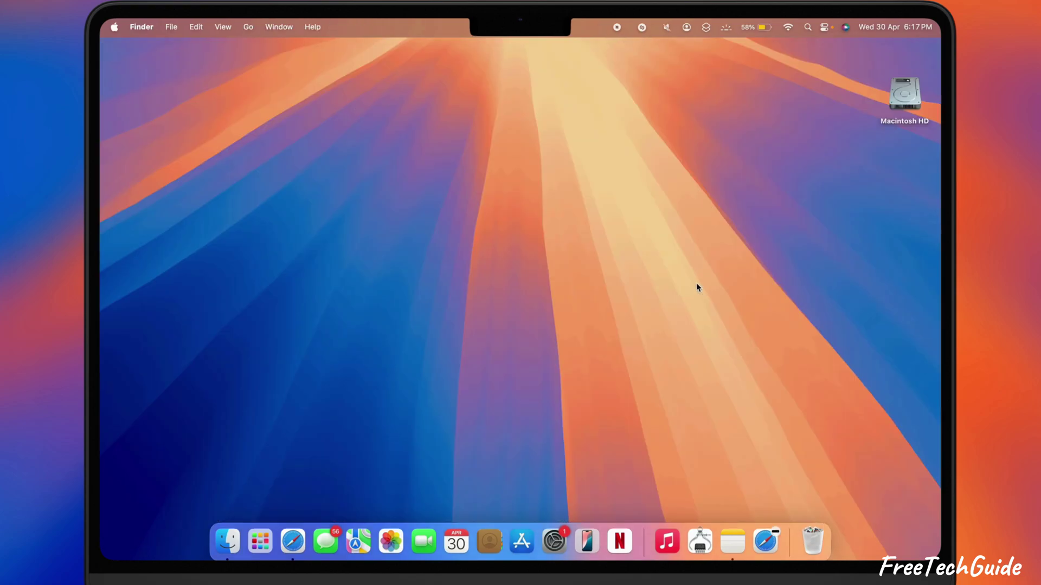
key("super+space")
key("Return")
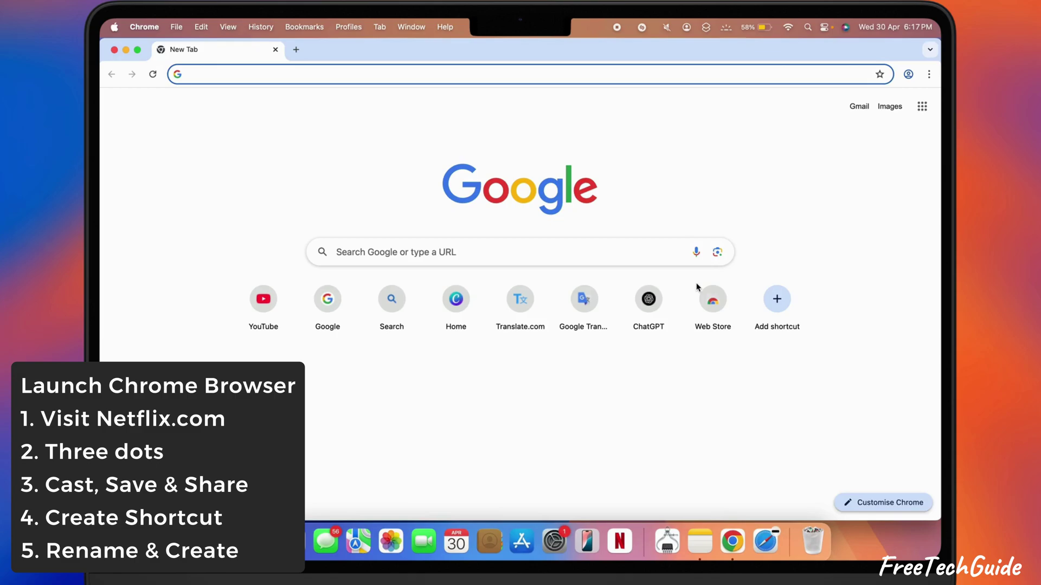
type("netflix")
key("Return")
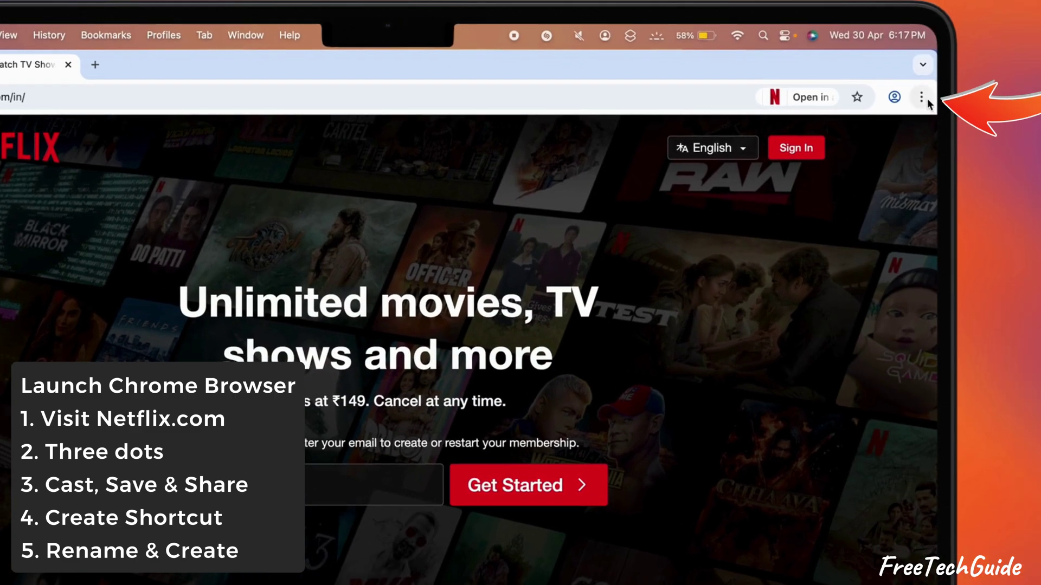
left_click(922, 98)
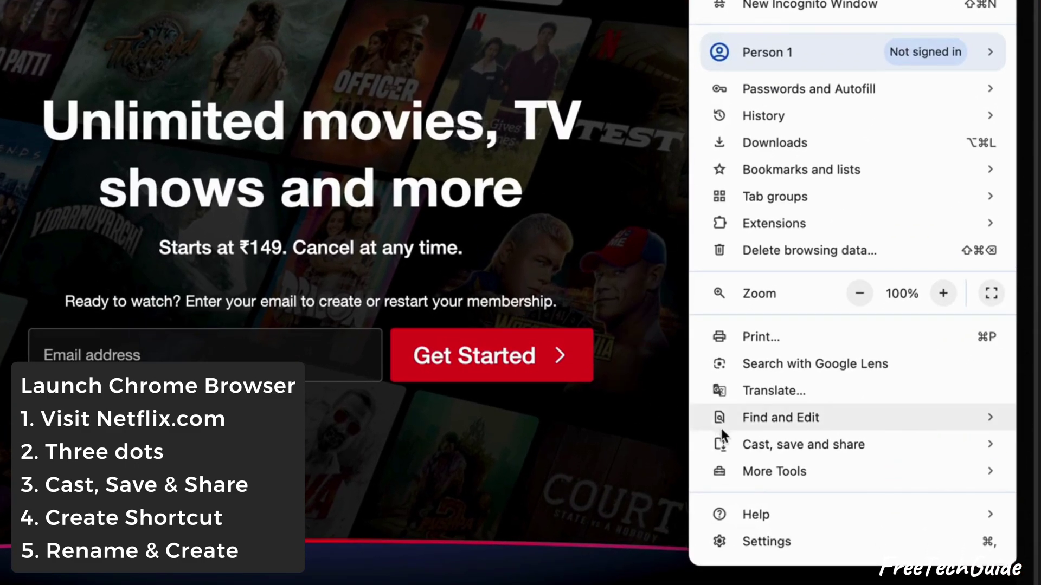
- Create a Desktop shortcut named NETFLIX from Chrome's Cast, save and share menu
left_click(737, 445)
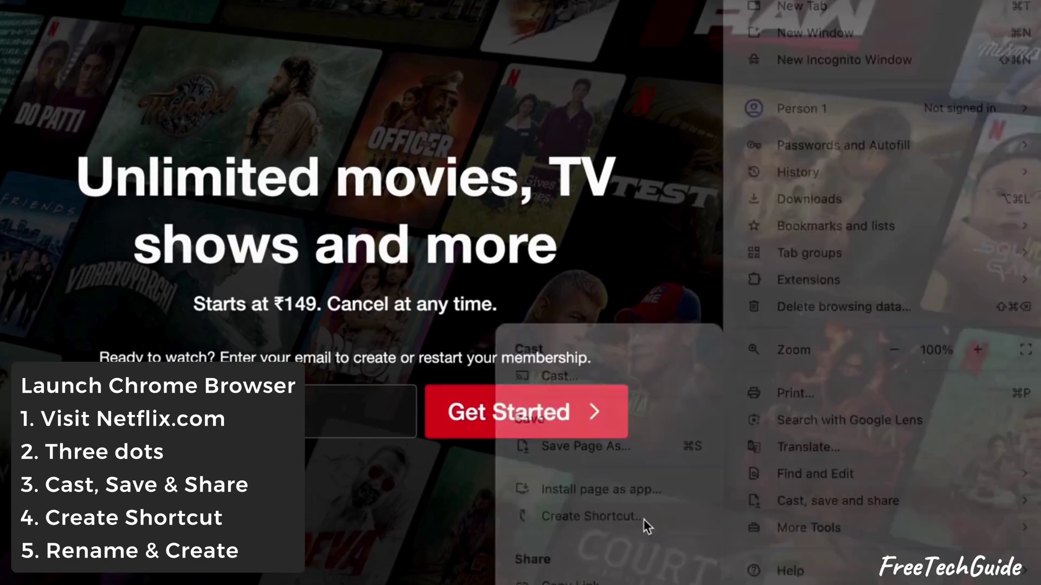
left_click(559, 460)
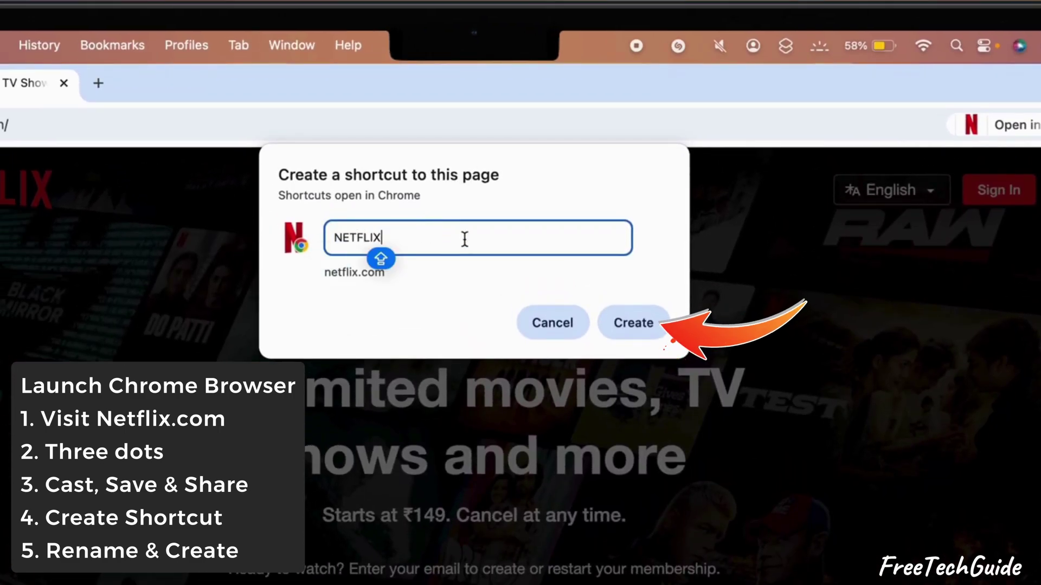
left_click(625, 324)
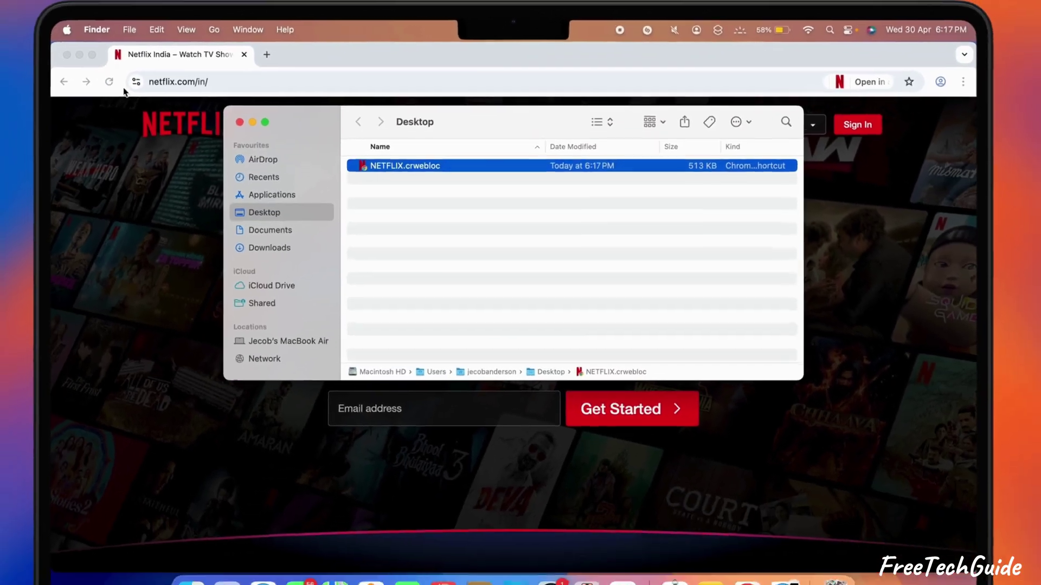
- Close Finder and Chrome, open Netflix from the desktop NETFLIX.crwebloc, then close Chrome
left_click(271, 115)
left_click(115, 51)
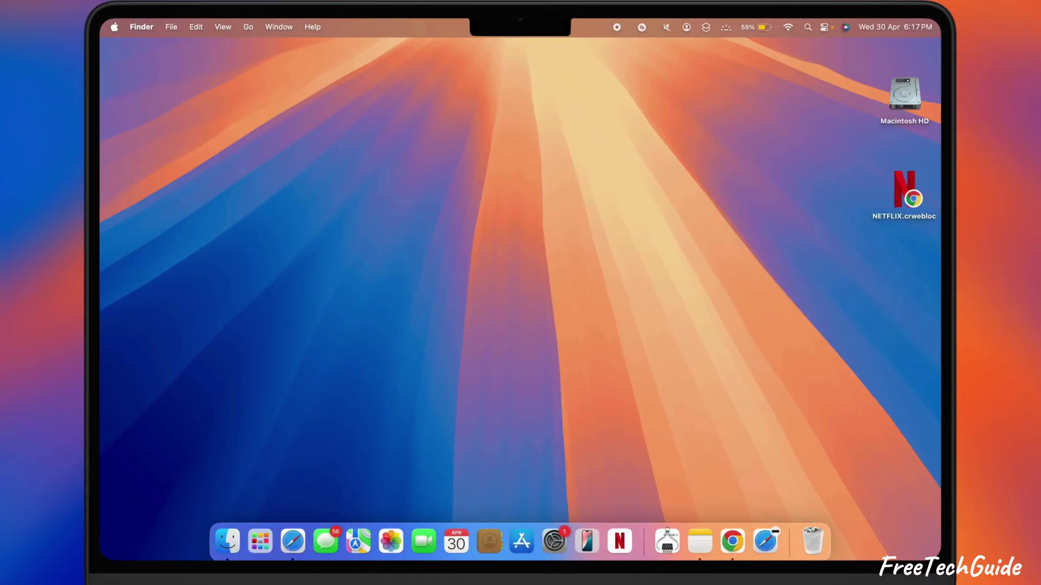
double_click(894, 192)
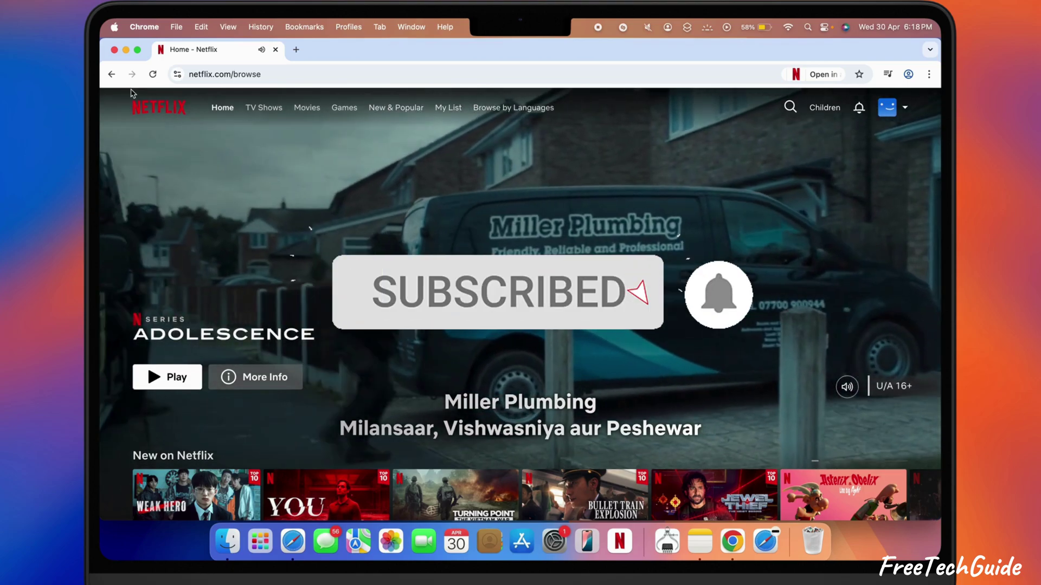
left_click(114, 50)
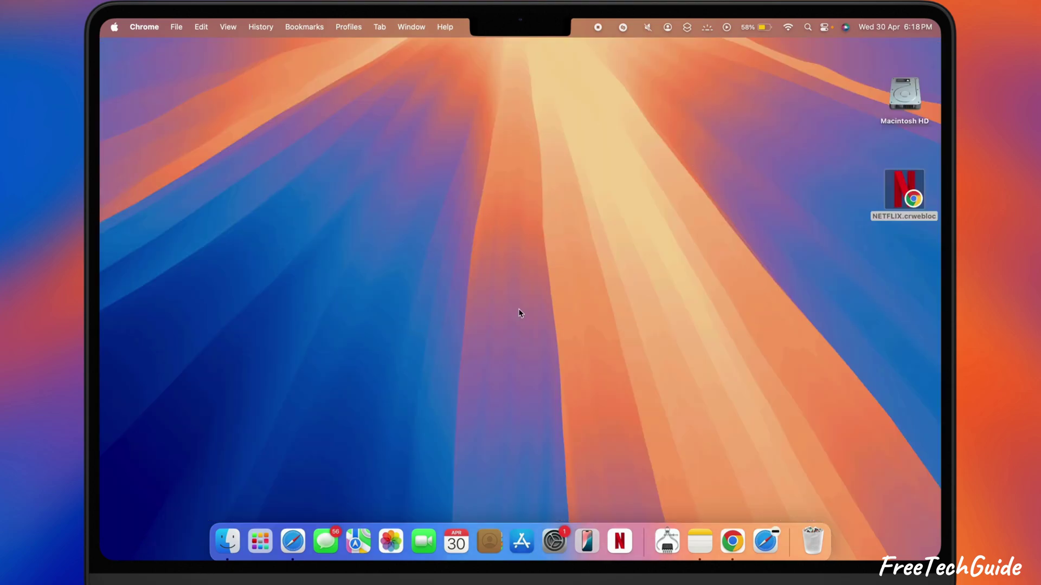